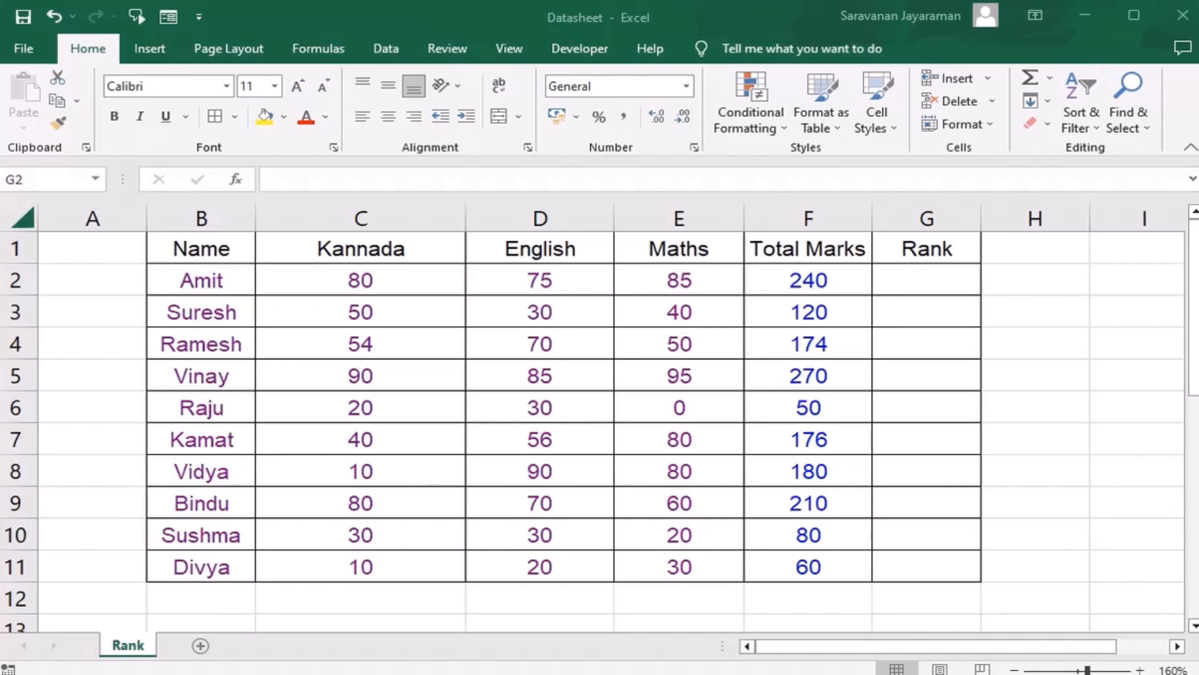
Step: Enter =RANK(F2,$F$2:$F$11) in cell G2 to rank the first student's total marks against the whole column
{"action": "left_click", "coordinate": [911, 278]}
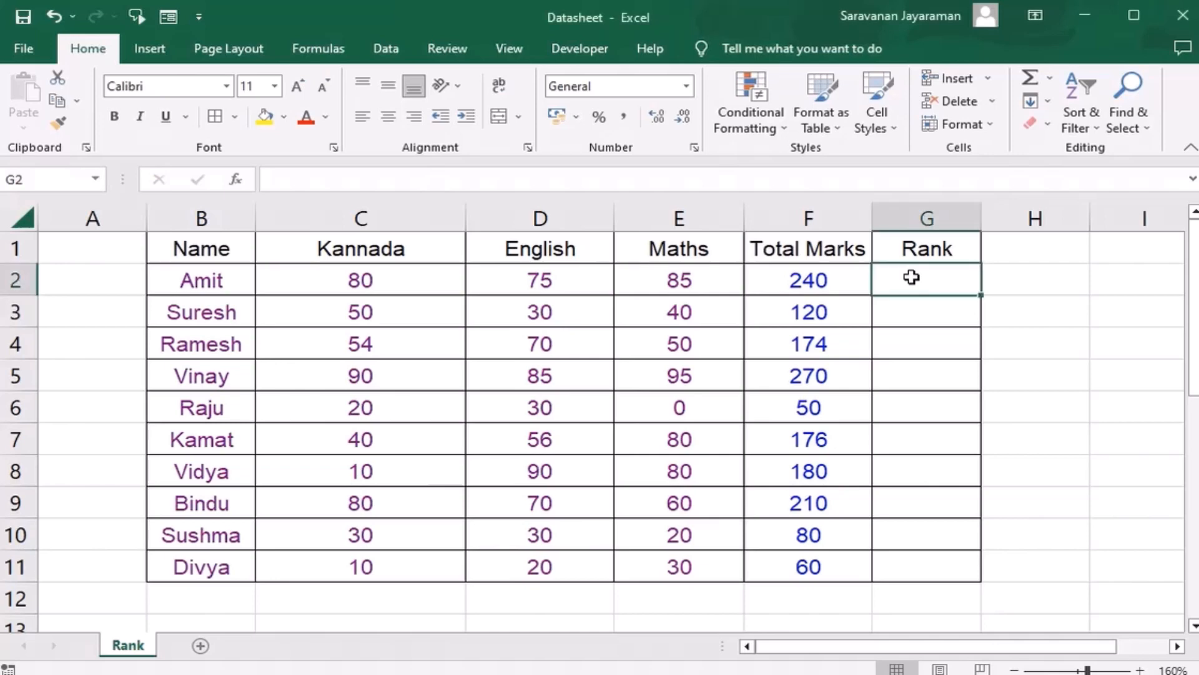
{"action": "type", "text": "=rank"}
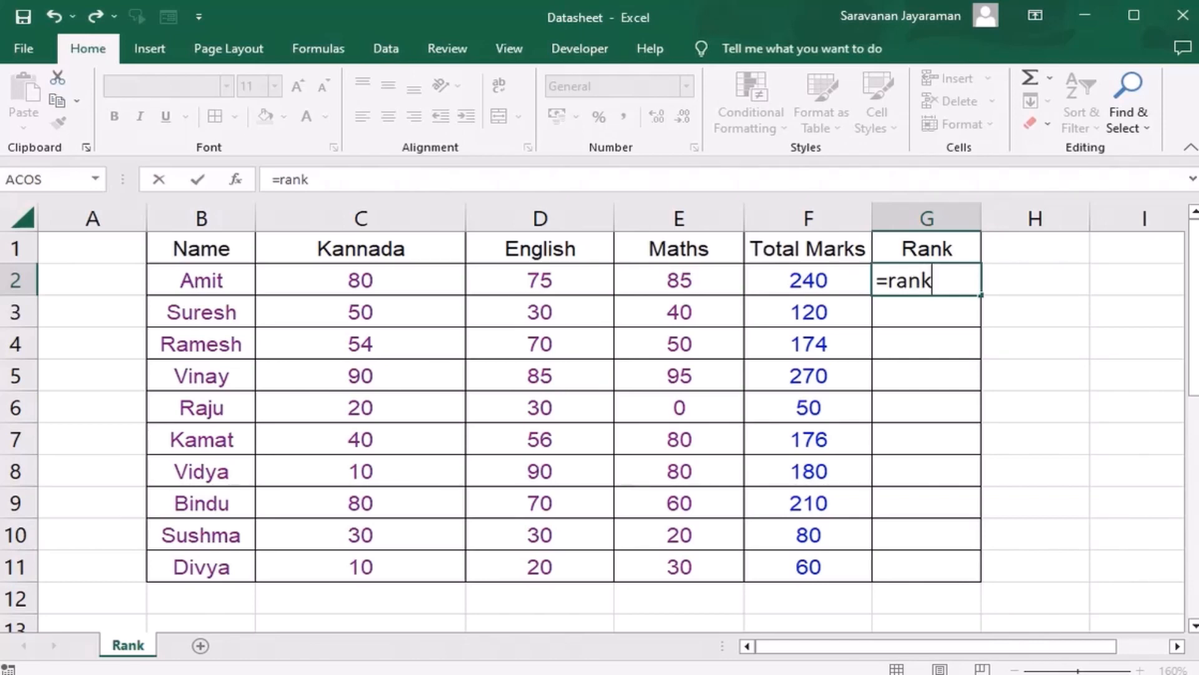
{"action": "key", "text": "Tab"}
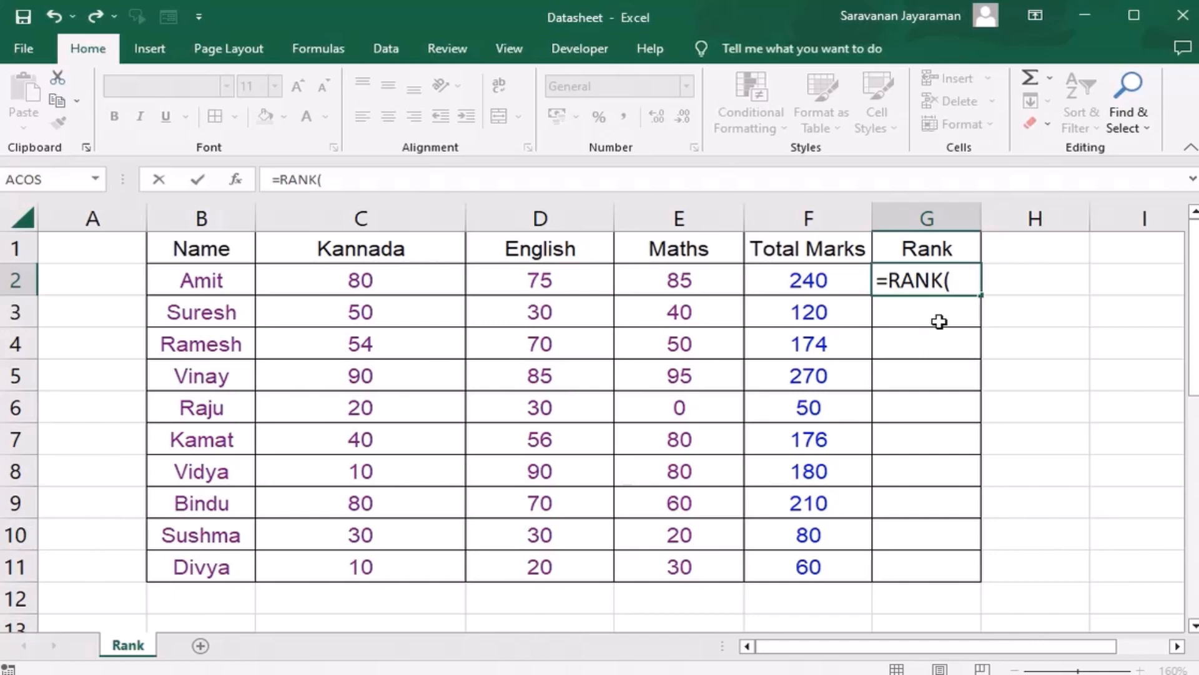
{"action": "left_click", "coordinate": [815, 282]}
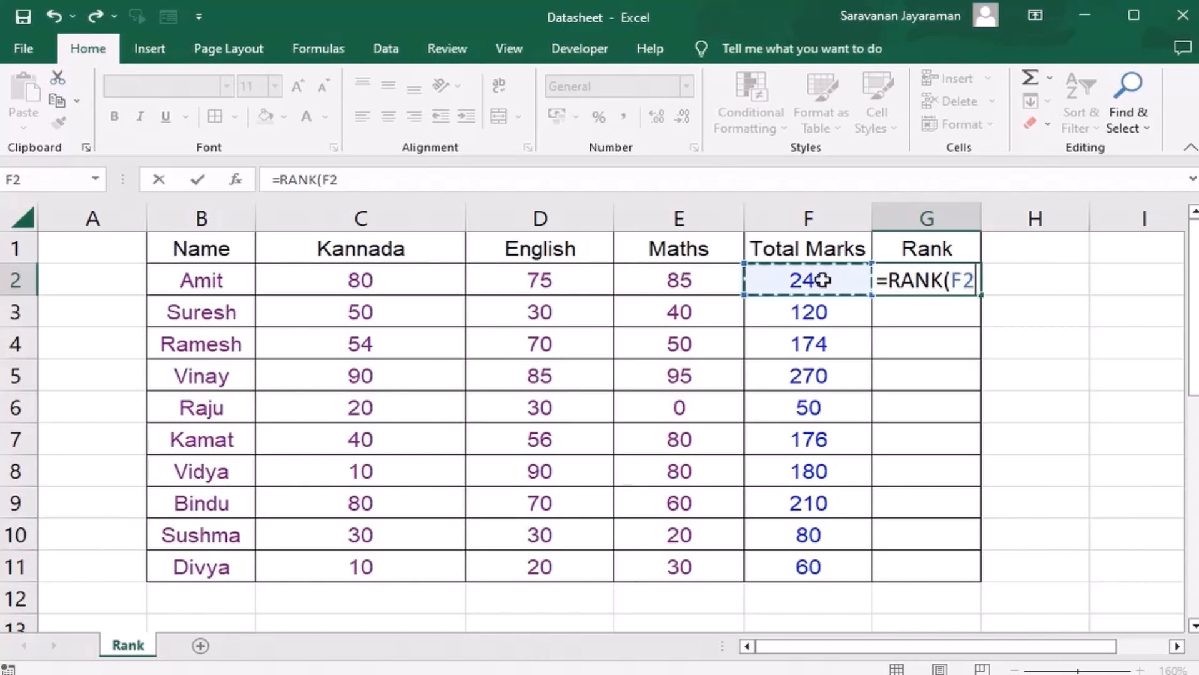
{"action": "type", "text": ","}
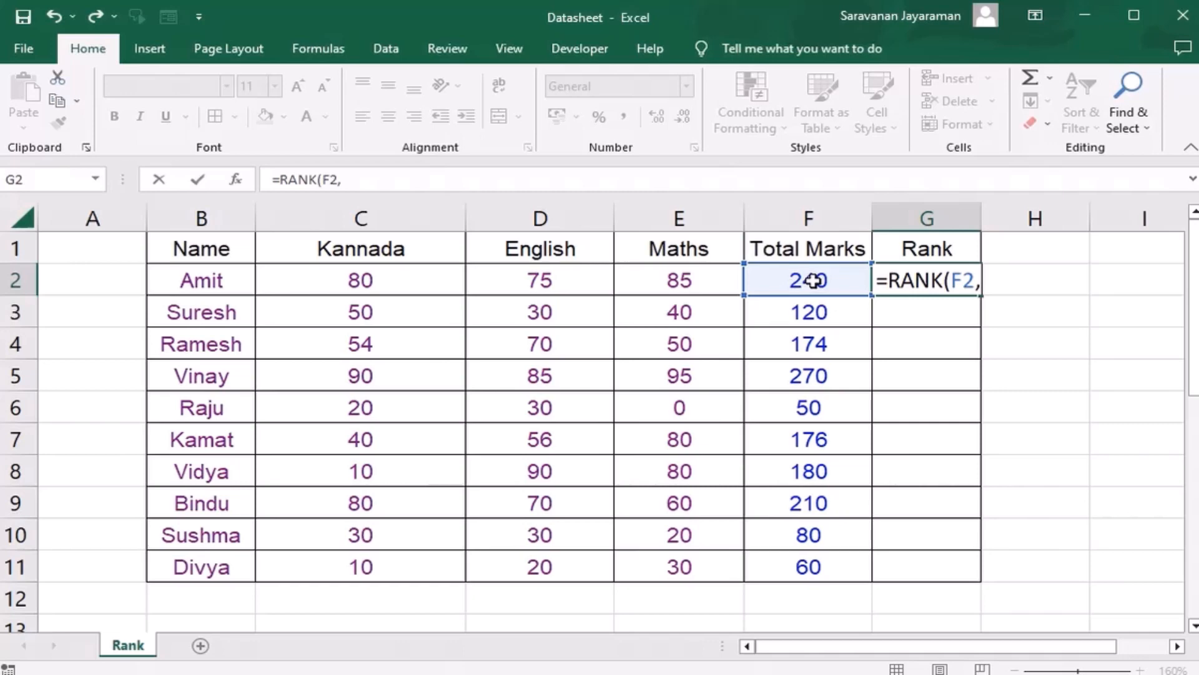
{"action": "left_click_drag", "start_coordinate": [813, 281], "coordinate": [807, 567]}
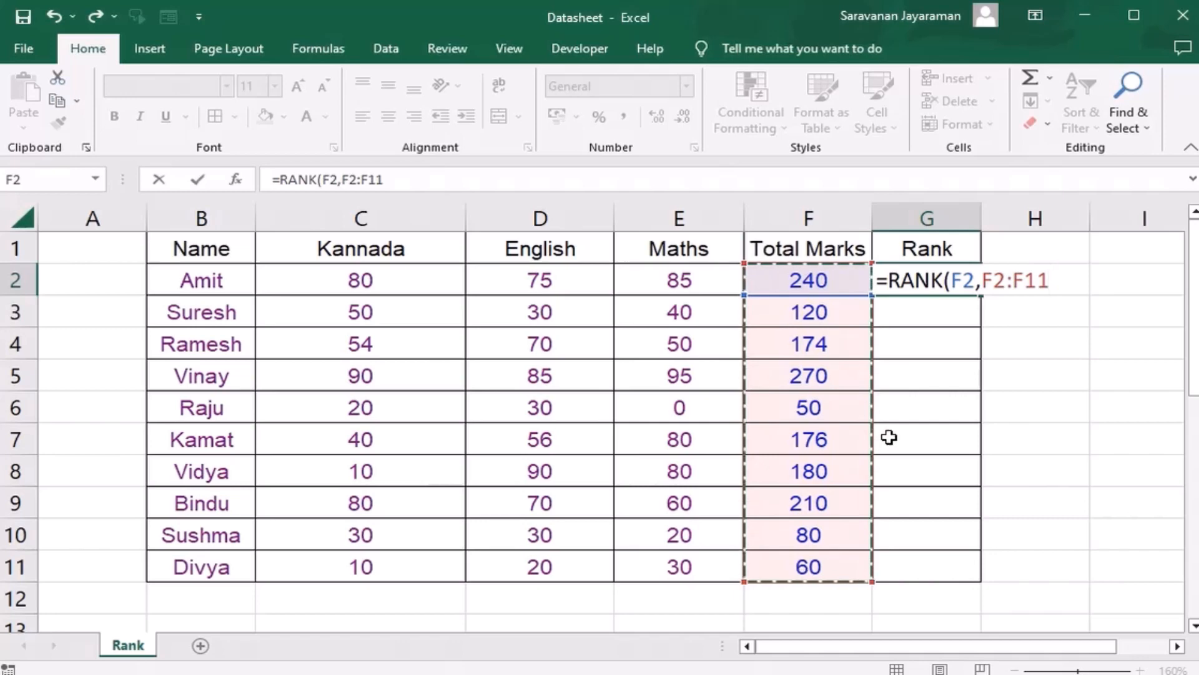
{"action": "key", "text": "F4"}
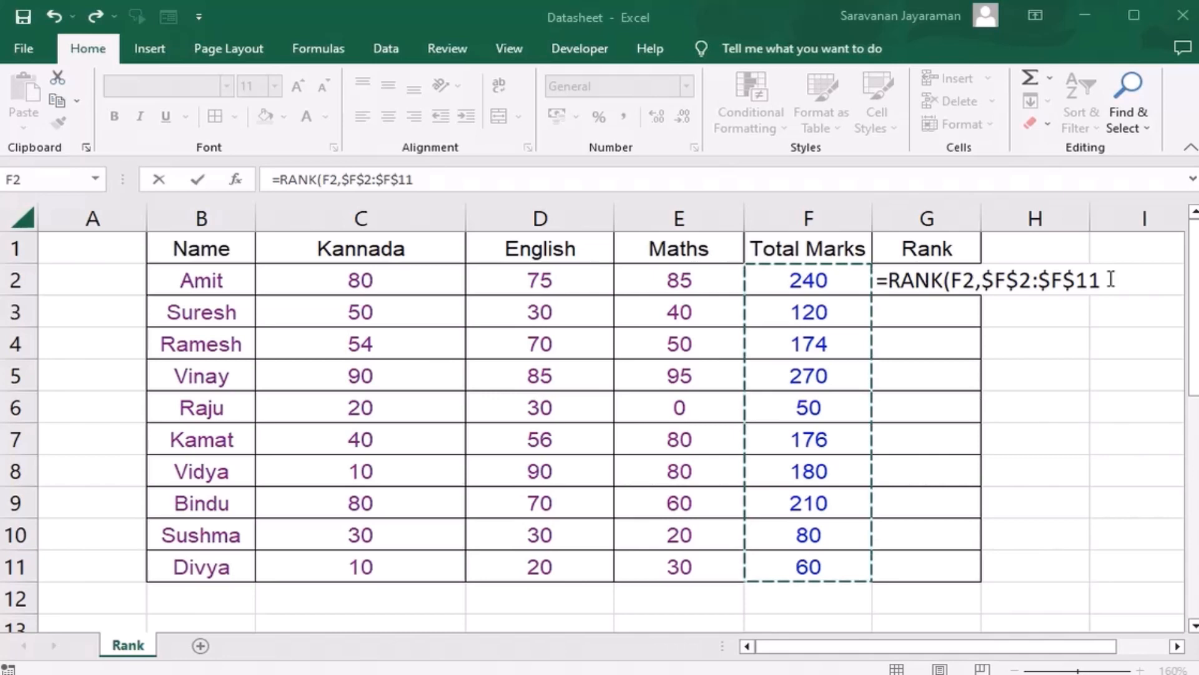
{"action": "left_click", "coordinate": [909, 11]}
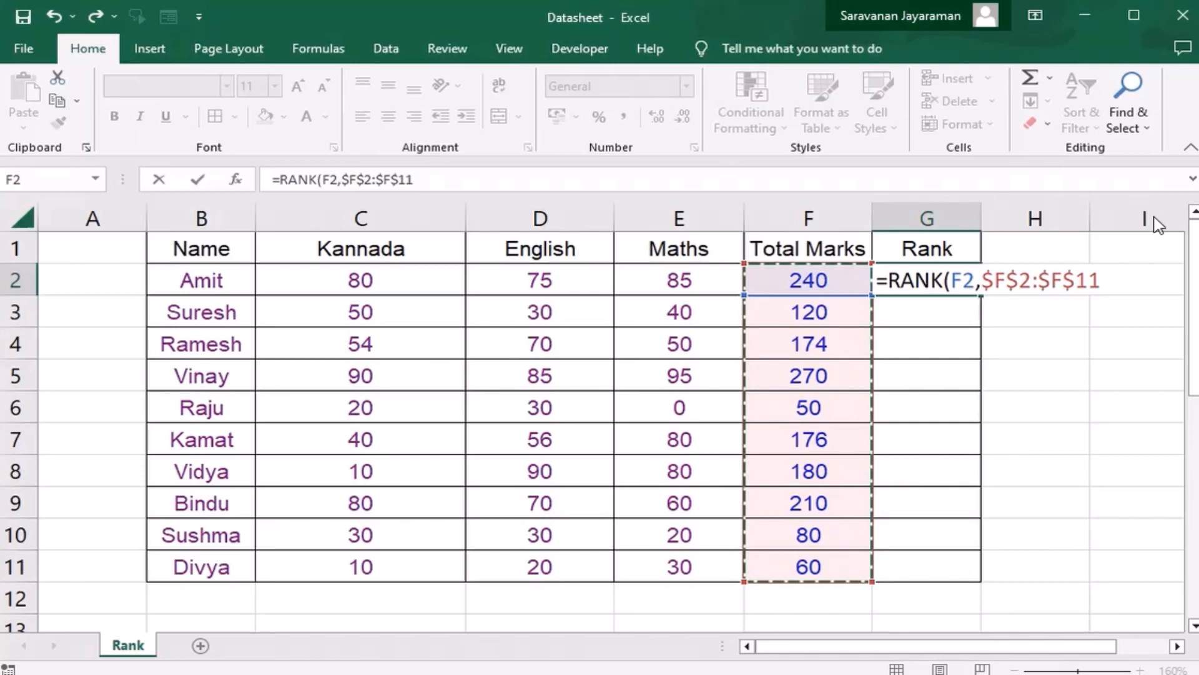
{"action": "key", "text": "Return"}
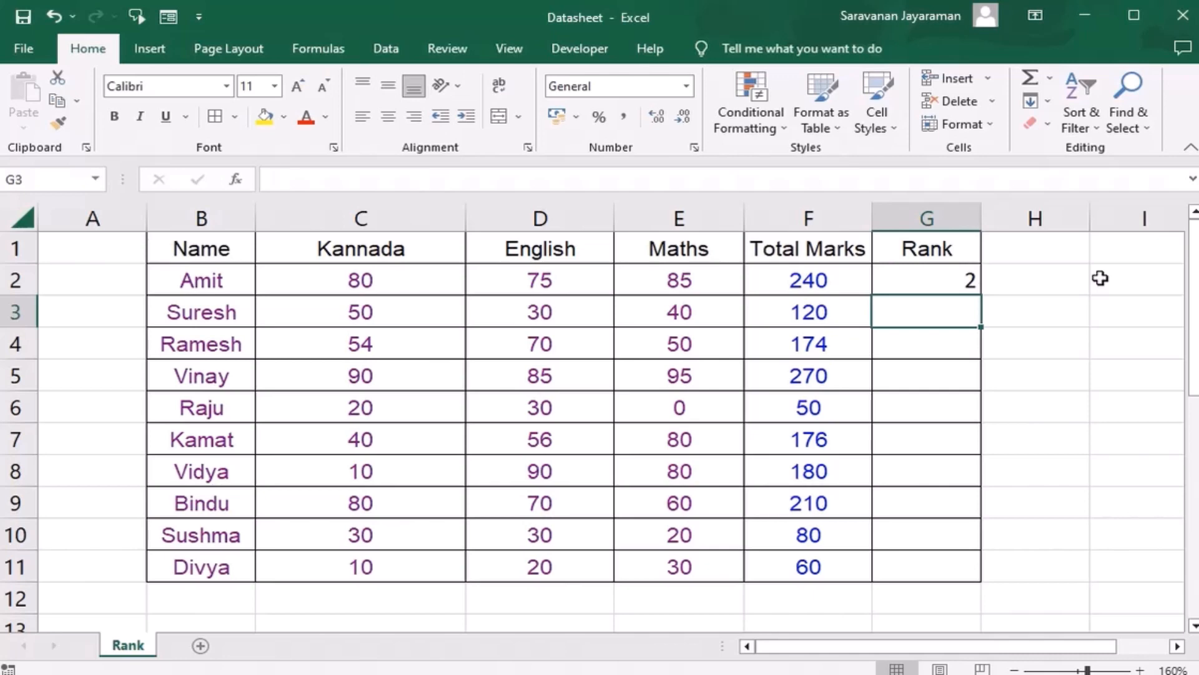
Step: Fill the rank formula from G2 down through G11 for all students
{"action": "key", "text": "Up"}
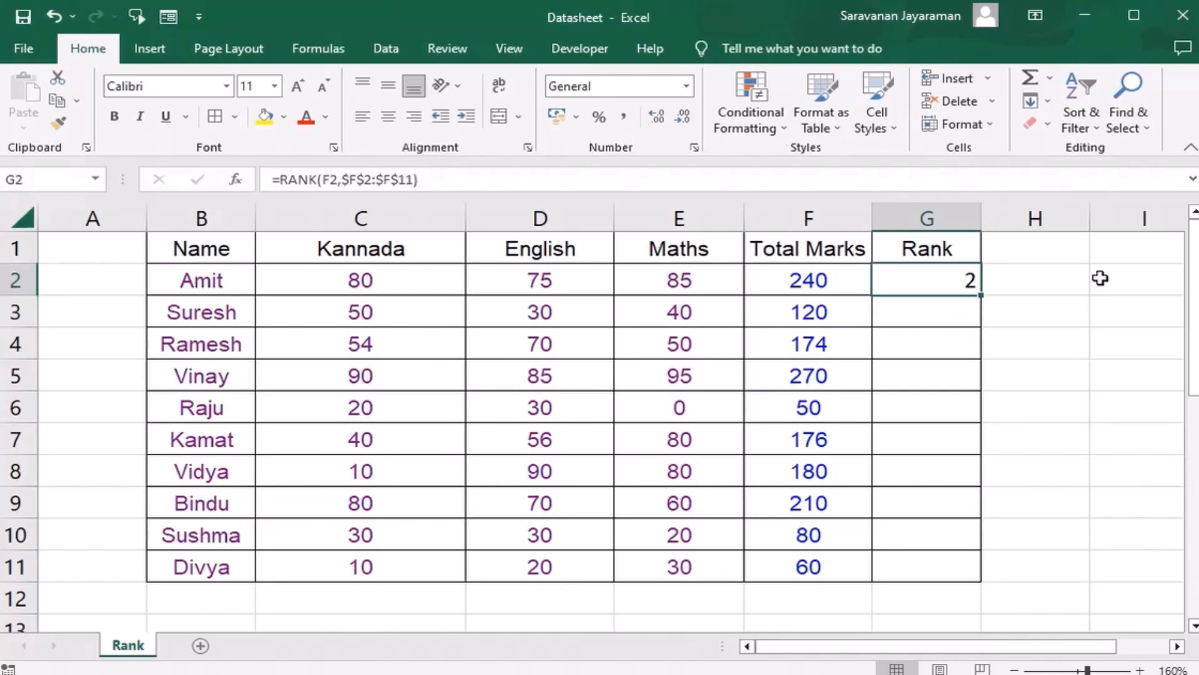
{"action": "key", "text": "shift+Down"}
{"action": "key", "text": "shift+Down"}
{"action": "key", "text": "shift+Down"}
{"action": "key", "text": "shift+Down"}
{"action": "key", "text": "shift+Down"}
{"action": "key", "text": "shift+Down"}
{"action": "key", "text": "shift+Down"}
{"action": "key", "text": "shift+Down"}
{"action": "key", "text": "shift+Down"}
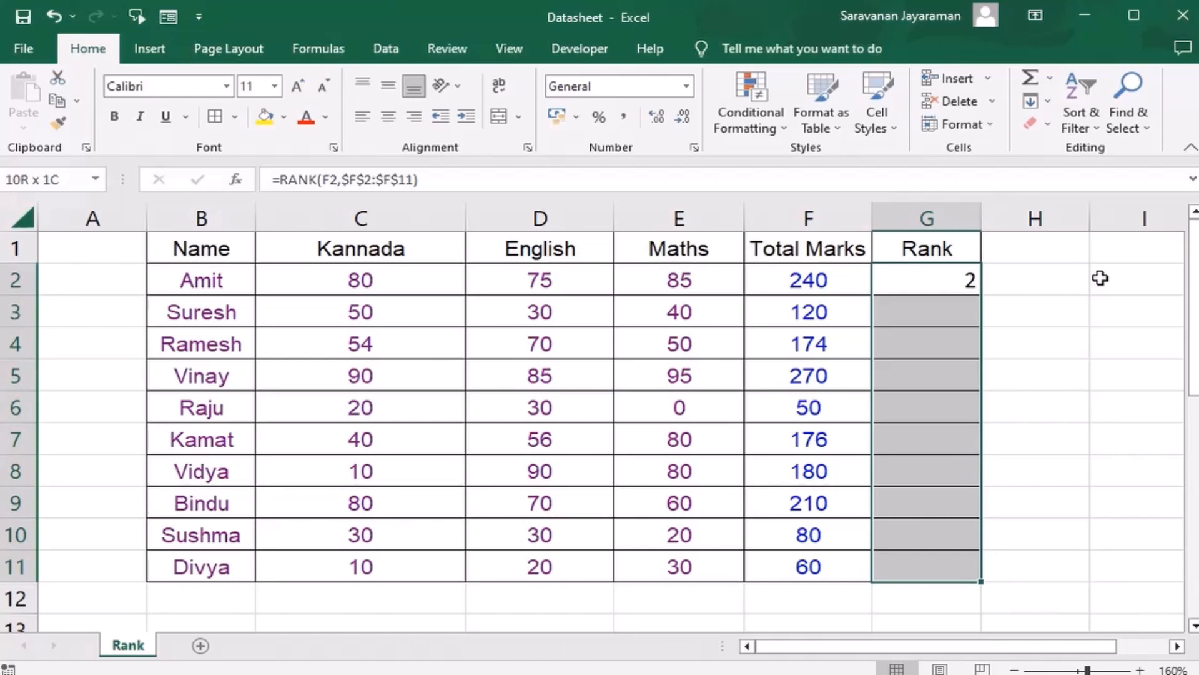
{"action": "key", "text": "ctrl+d"}
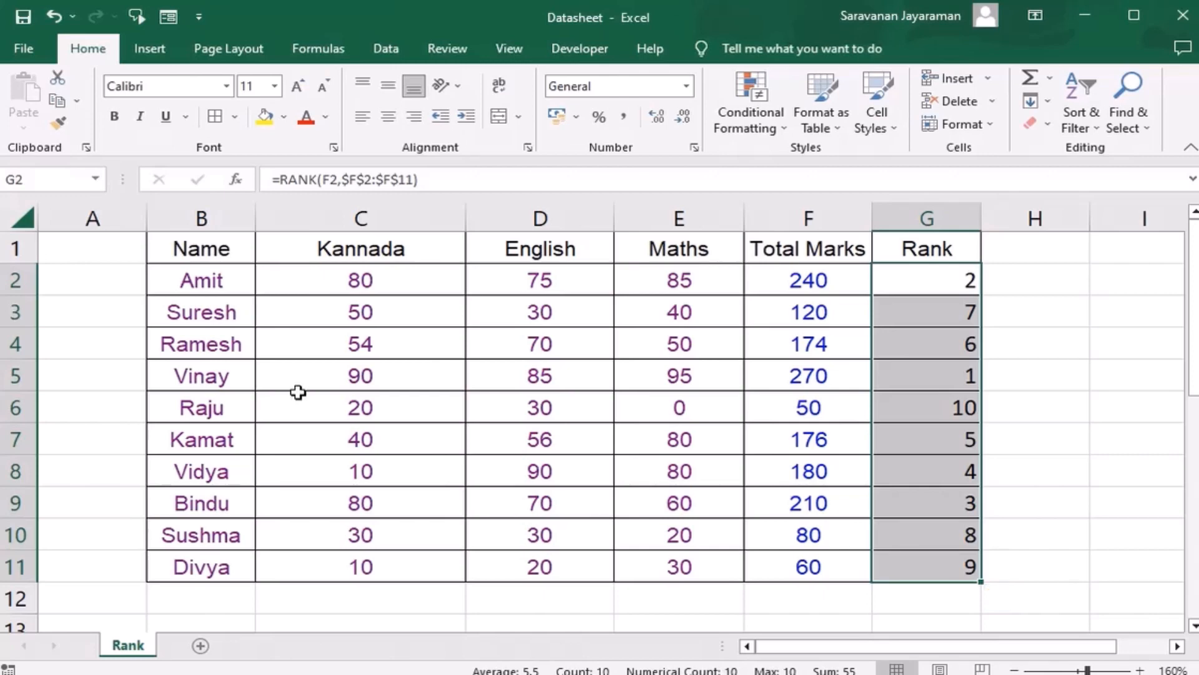
Step: Check the ranks in rows 5 and 6 against those students' total marks
{"action": "left_click", "coordinate": [214, 376]}
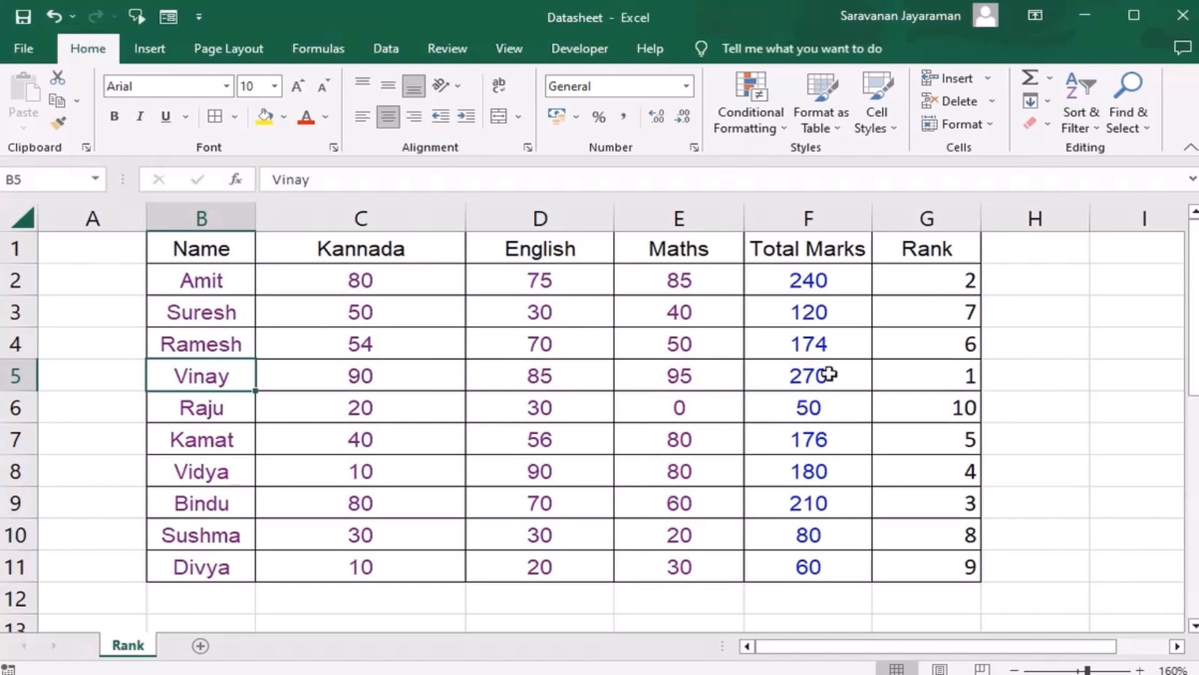
{"action": "left_click_drag", "start_coordinate": [178, 406], "coordinate": [952, 405]}
{"action": "left_click", "coordinate": [952, 405]}
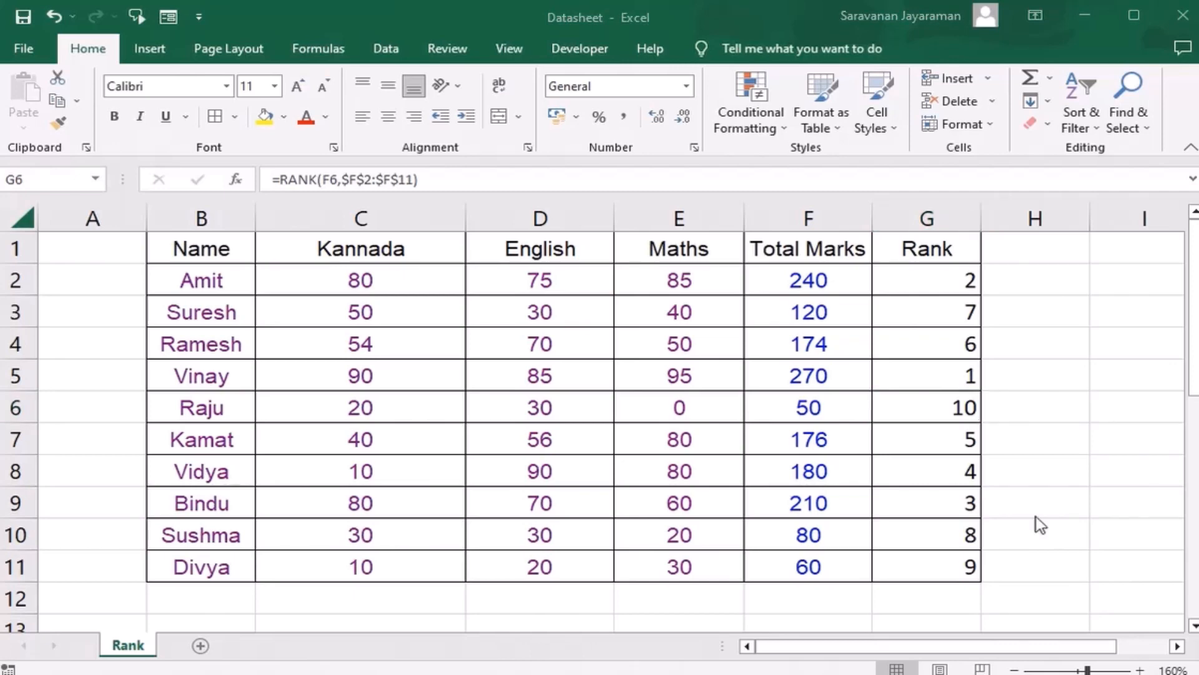
{"action": "left_click", "coordinate": [1007, 500]}
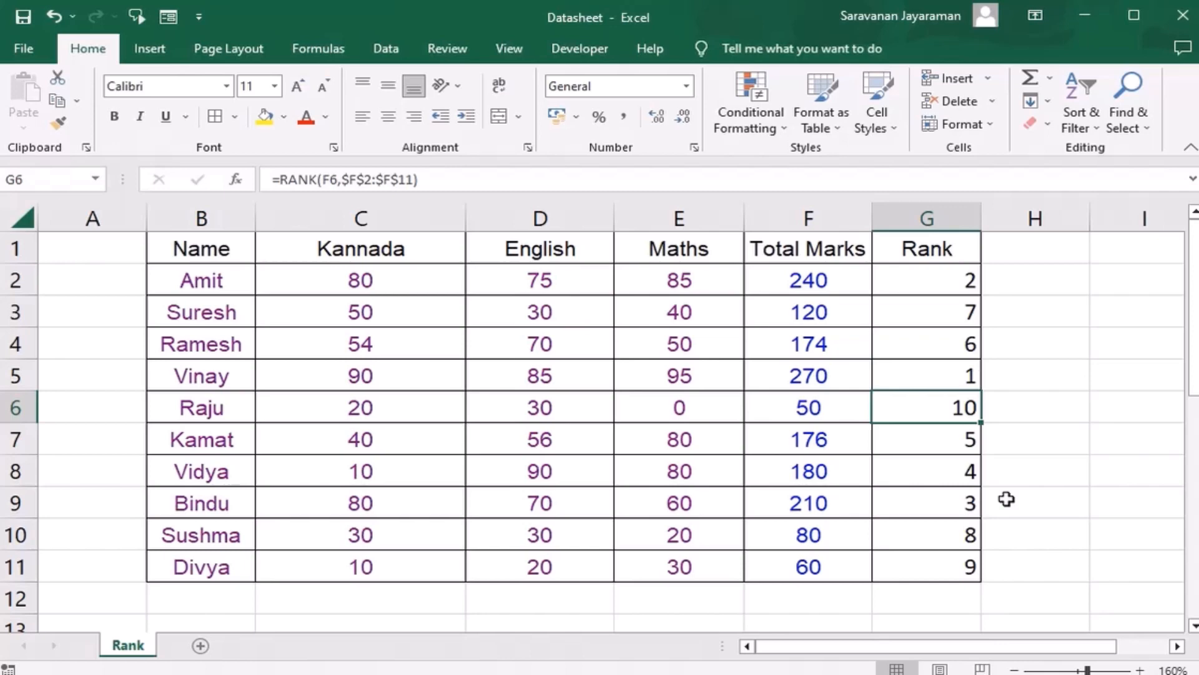
Step: Find the No of Errors in Typing Test table below the marks table and review its rows 16 to 27
{"action": "key", "text": "Down"}
{"action": "key", "text": "Down"}
{"action": "key", "text": "Down"}
{"action": "key", "text": "Down"}
{"action": "key", "text": "Down"}
{"action": "key", "text": "Down"}
{"action": "key", "text": "Down"}
{"action": "key", "text": "Down"}
{"action": "key", "text": "Down"}
{"action": "key", "text": "Down"}
{"action": "key", "text": "Down"}
{"action": "key", "text": "Down"}
{"action": "key", "text": "Down"}
{"action": "key", "text": "Down"}
{"action": "key", "text": "Down"}
{"action": "key", "text": "Down"}
{"action": "key", "text": "Down"}
{"action": "key", "text": "Down"}
{"action": "key", "text": "Down"}
{"action": "key", "text": "Down"}
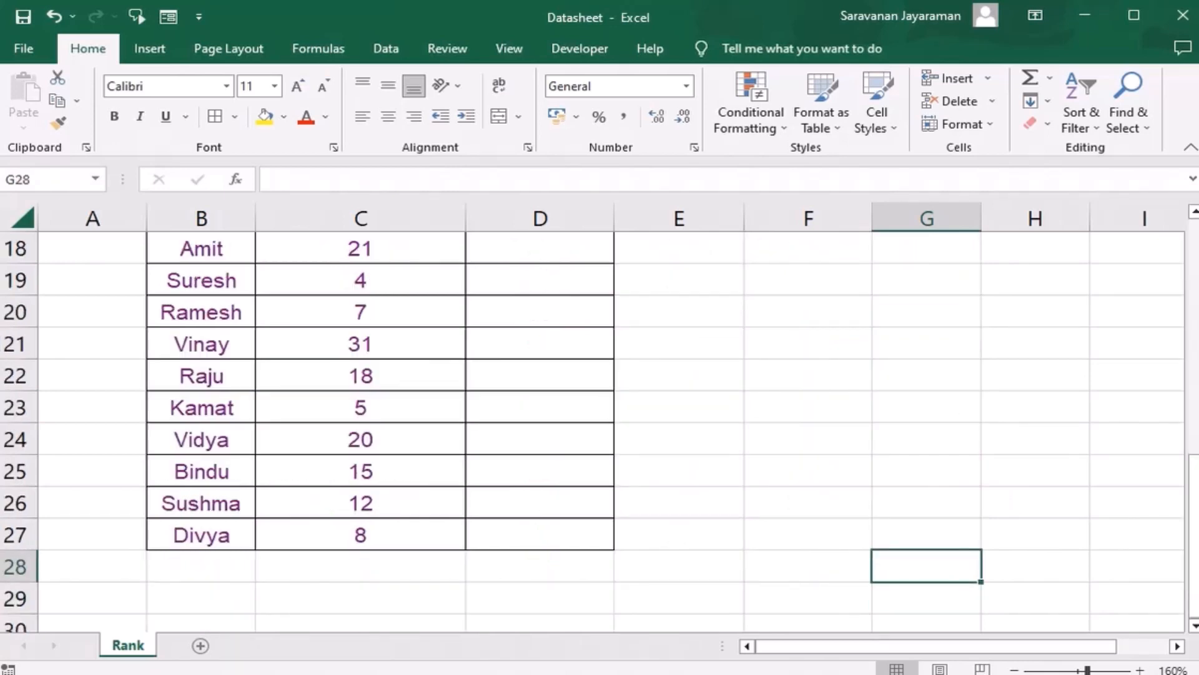
{"action": "key", "text": "Up"}
{"action": "key", "text": "Up"}
{"action": "key", "text": "Up"}
{"action": "key", "text": "Up"}
{"action": "key", "text": "Up"}
{"action": "key", "text": "Up"}
{"action": "key", "text": "Up"}
{"action": "key", "text": "Up"}
{"action": "key", "text": "Up"}
{"action": "key", "text": "Up"}
{"action": "key", "text": "Up"}
{"action": "key", "text": "Up"}
{"action": "key", "text": "Up"}
{"action": "key", "text": "Up"}
{"action": "key", "text": "Up"}
{"action": "key", "text": "Up"}
{"action": "key", "text": "Up"}
{"action": "key", "text": "Up"}
{"action": "key", "text": "Down"}
{"action": "key", "text": "Down"}
{"action": "key", "text": "Down"}
{"action": "key", "text": "Down"}
{"action": "key", "text": "Down"}
{"action": "key", "text": "Down"}
{"action": "key", "text": "Down"}
{"action": "key", "text": "Down"}
{"action": "key", "text": "Down"}
{"action": "key", "text": "Down"}
{"action": "key", "text": "Down"}
{"action": "key", "text": "Down"}
{"action": "key", "text": "Down"}
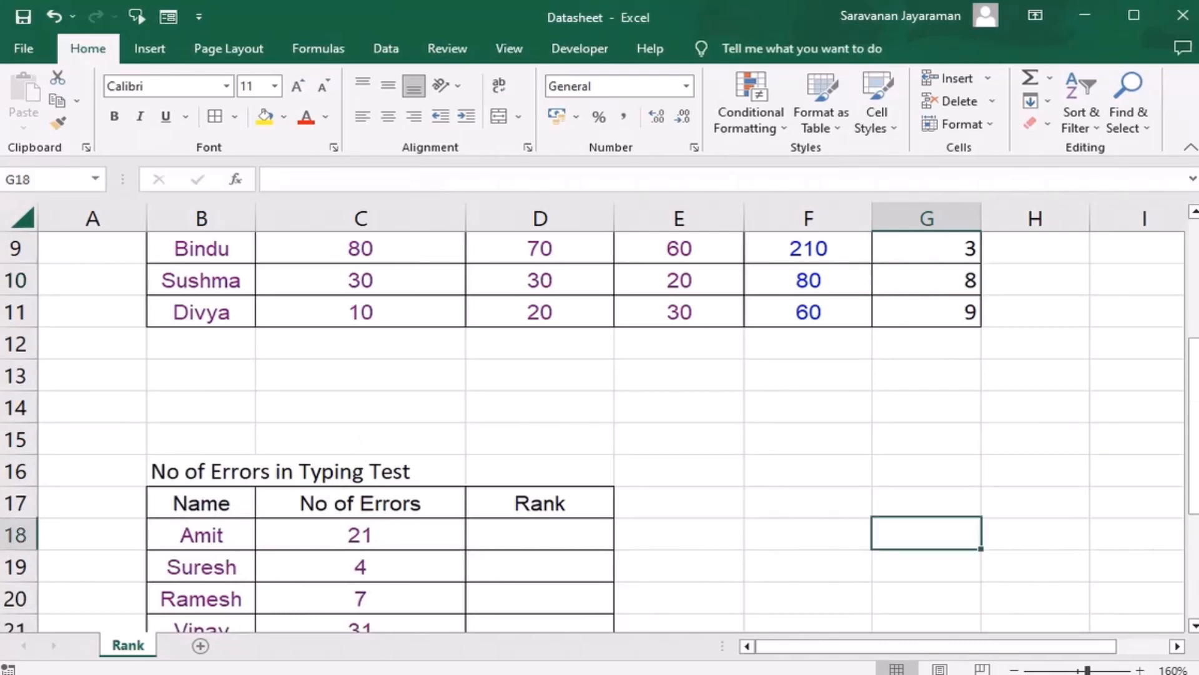
{"action": "key", "text": "Down"}
{"action": "key", "text": "Down"}
{"action": "key", "text": "Down"}
{"action": "key", "text": "Down"}
{"action": "key", "text": "Down"}
{"action": "key", "text": "Down"}
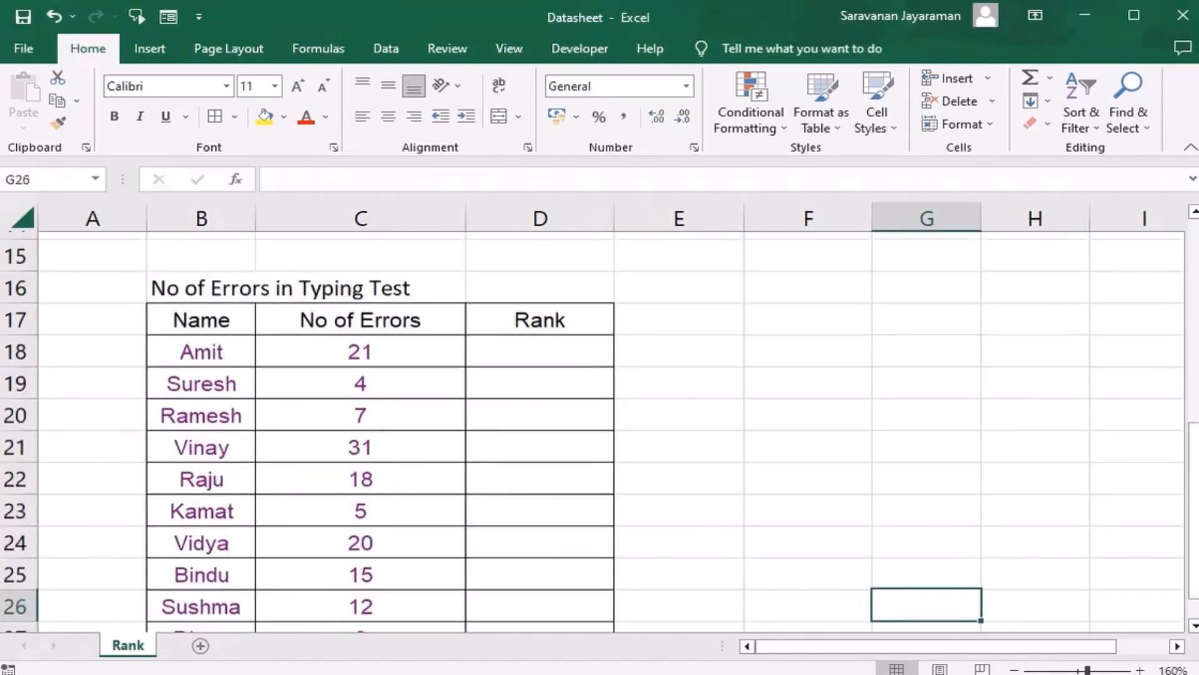
{"action": "key", "text": "Up"}
{"action": "key", "text": "Up"}
{"action": "key", "text": "Up"}
{"action": "key", "text": "Up"}
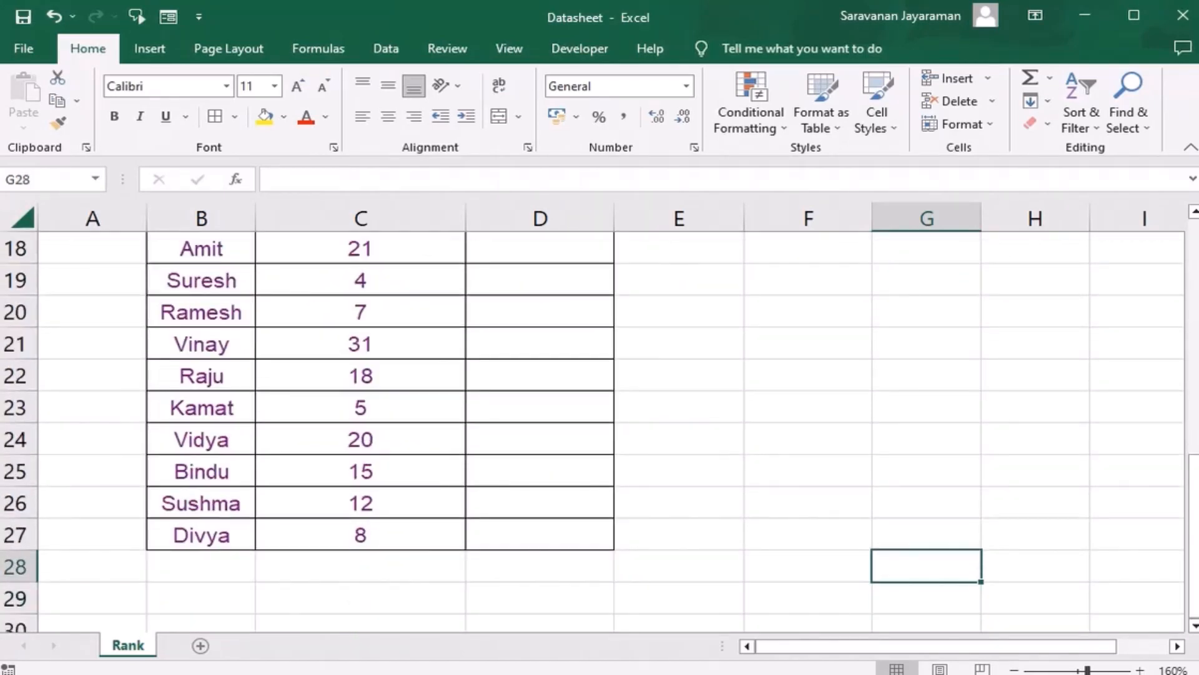
{"action": "key", "text": "Up"}
{"action": "key", "text": "Up"}
{"action": "key", "text": "Up"}
{"action": "key", "text": "Up"}
{"action": "key", "text": "Up"}
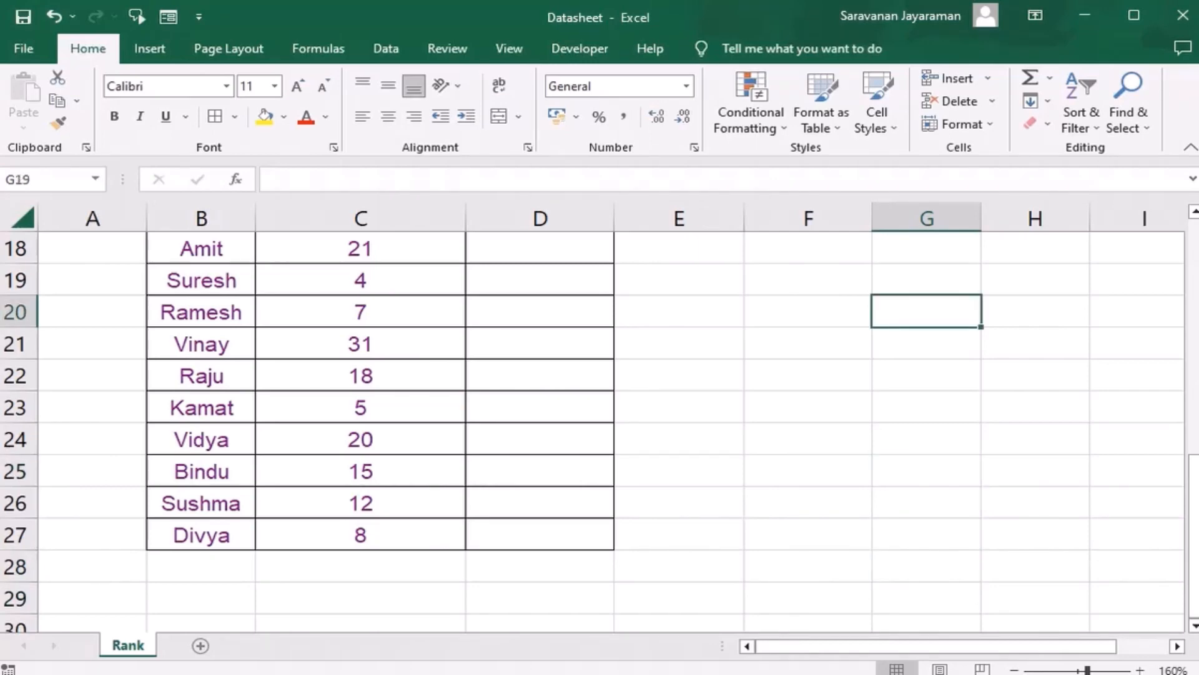
{"action": "key", "text": "Up"}
{"action": "key", "text": "Up"}
{"action": "key", "text": "Up"}
{"action": "key", "text": "Up"}
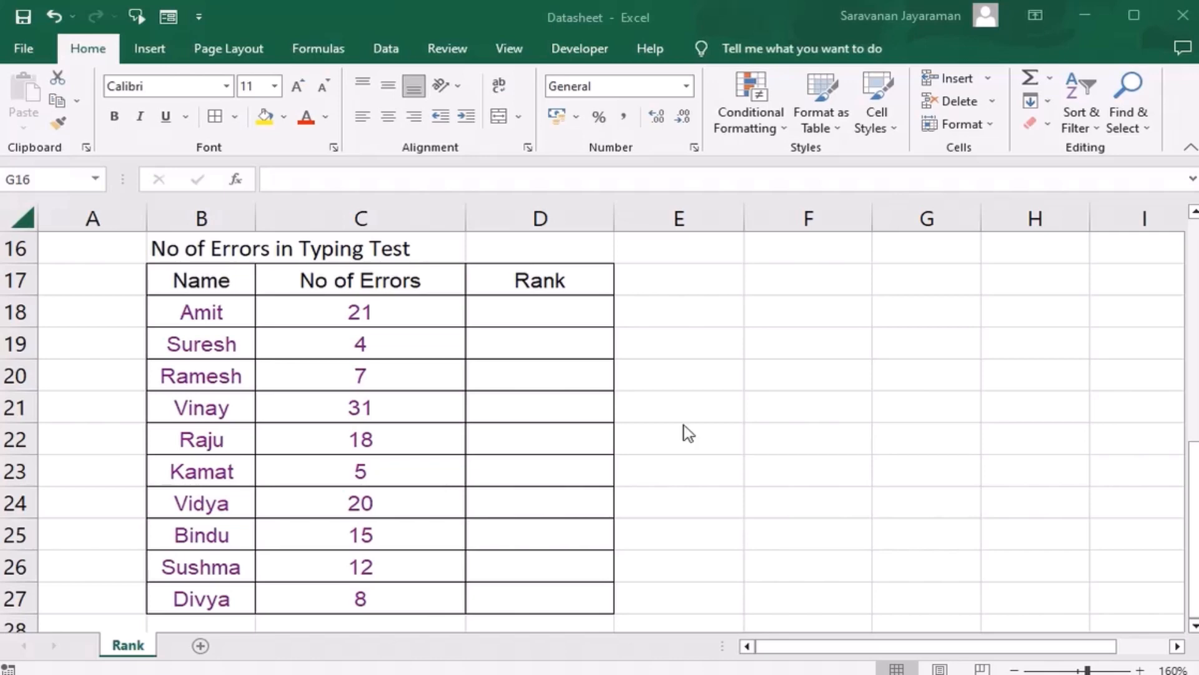
Step: Begin a RANK formula in cell D18 with the error count in C18 as the number to rank
{"action": "left_click", "coordinate": [557, 310]}
{"action": "type", "text": "=rank"}
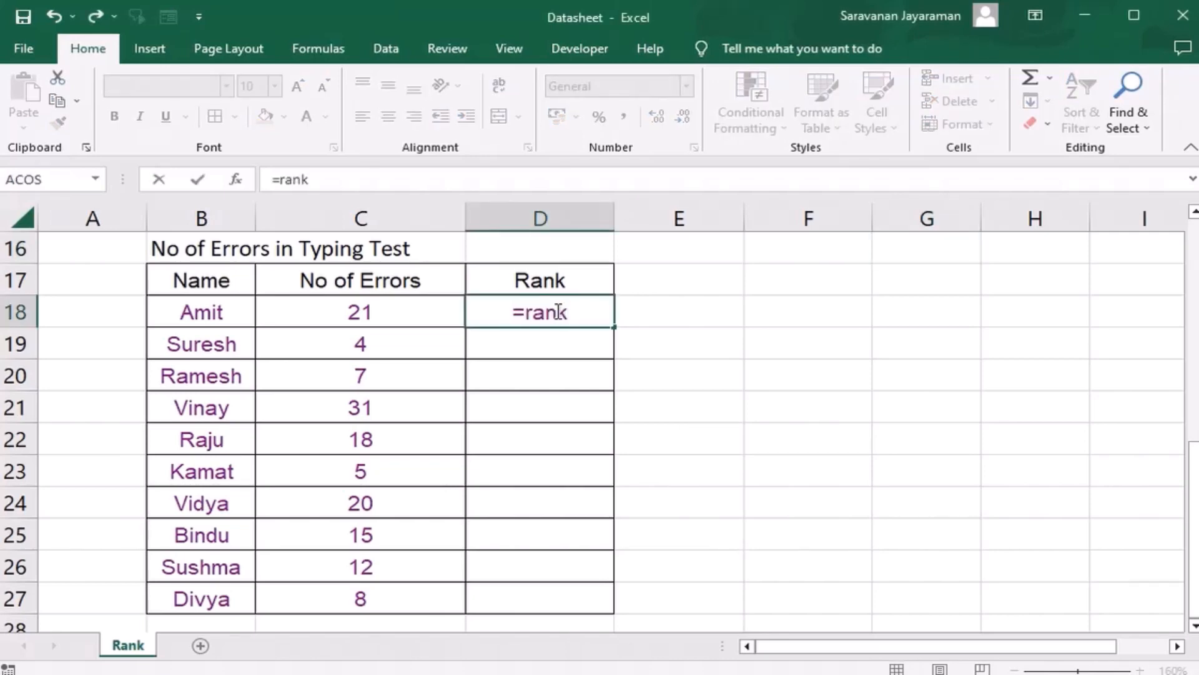
{"action": "type", "text": "("}
{"action": "left_click", "coordinate": [392, 310]}
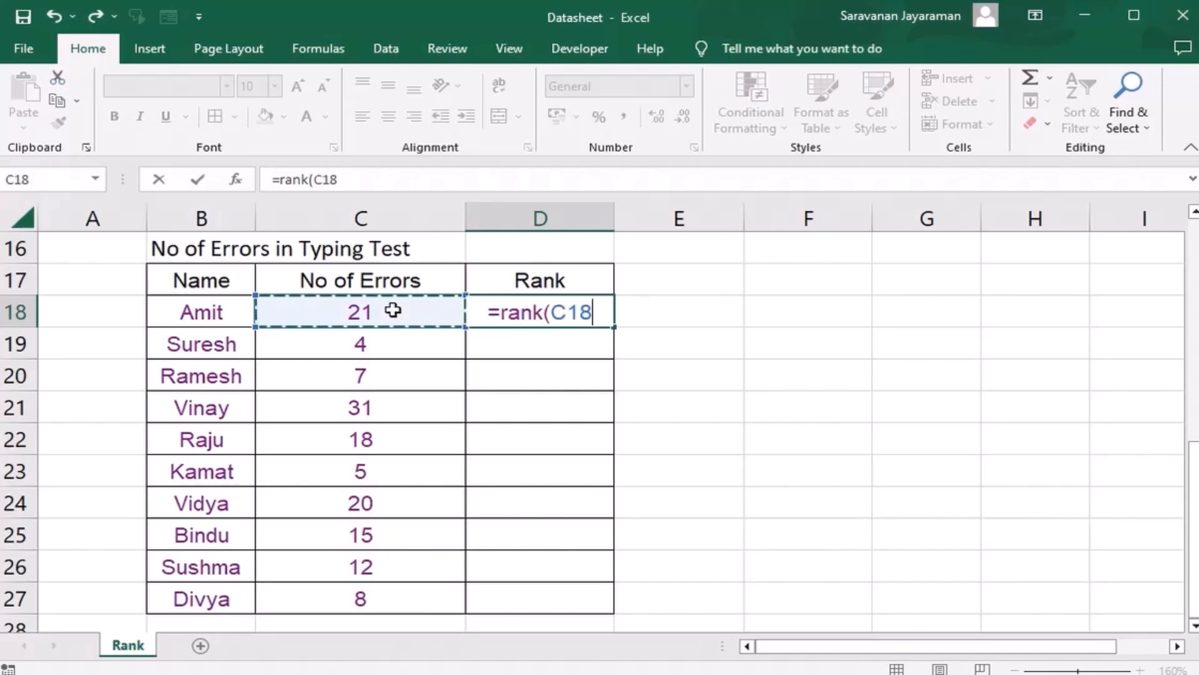
{"action": "type", "text": ","}
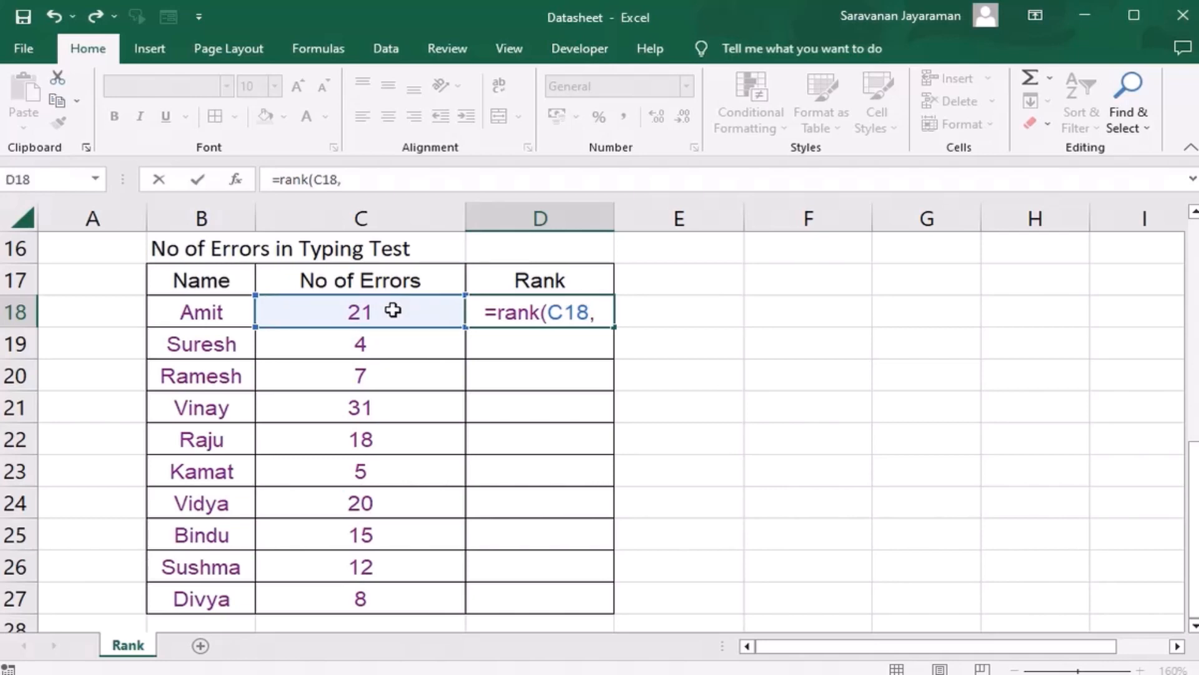
{"action": "left_click", "coordinate": [371, 334]}
{"action": "left_click_drag", "start_coordinate": [372, 334], "coordinate": [375, 410]}
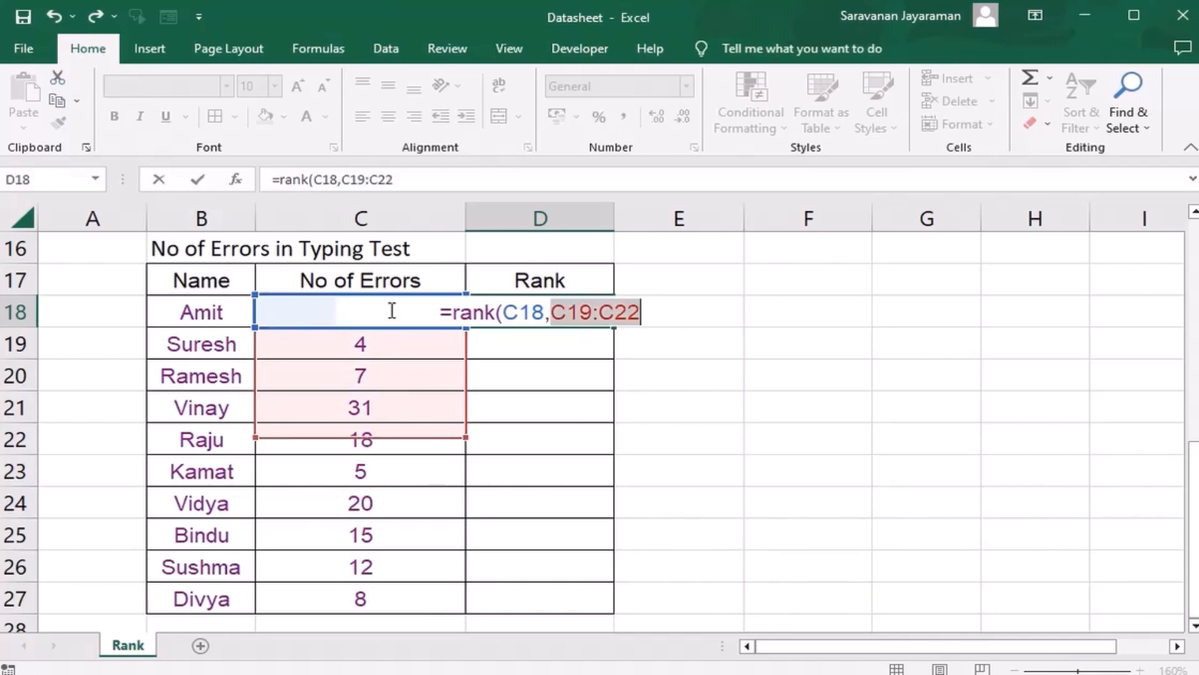
{"action": "key", "text": "BackSpace"}
{"action": "type", "text": "2"}
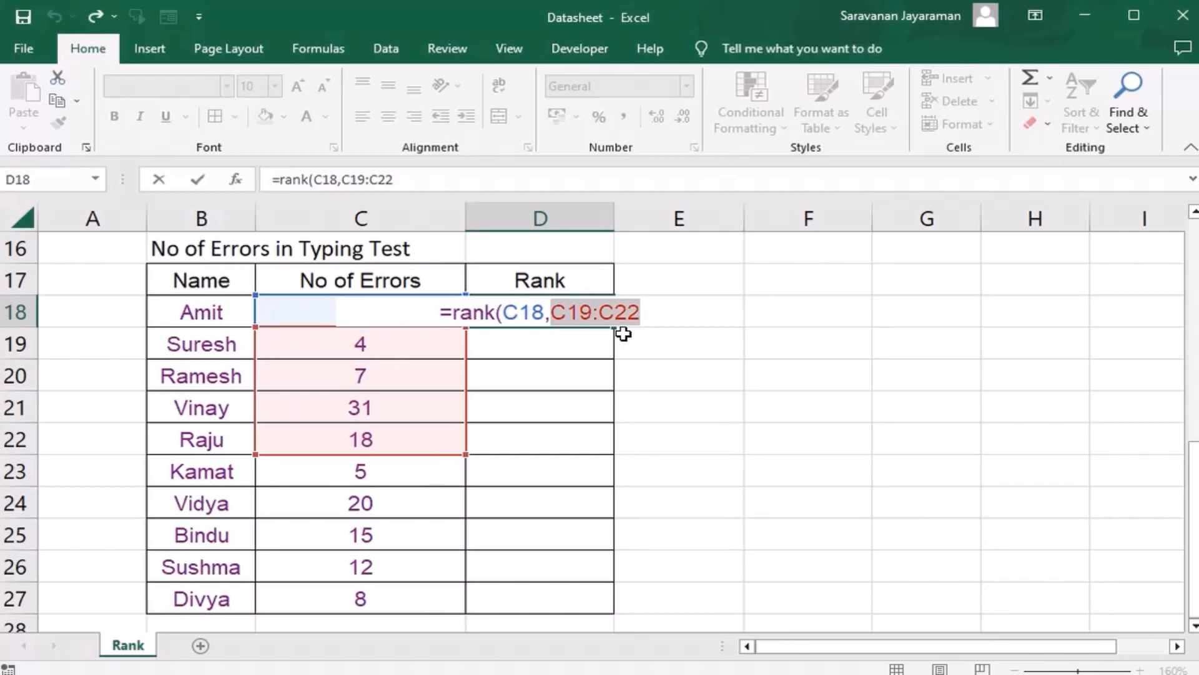
{"action": "key", "text": "Right"}
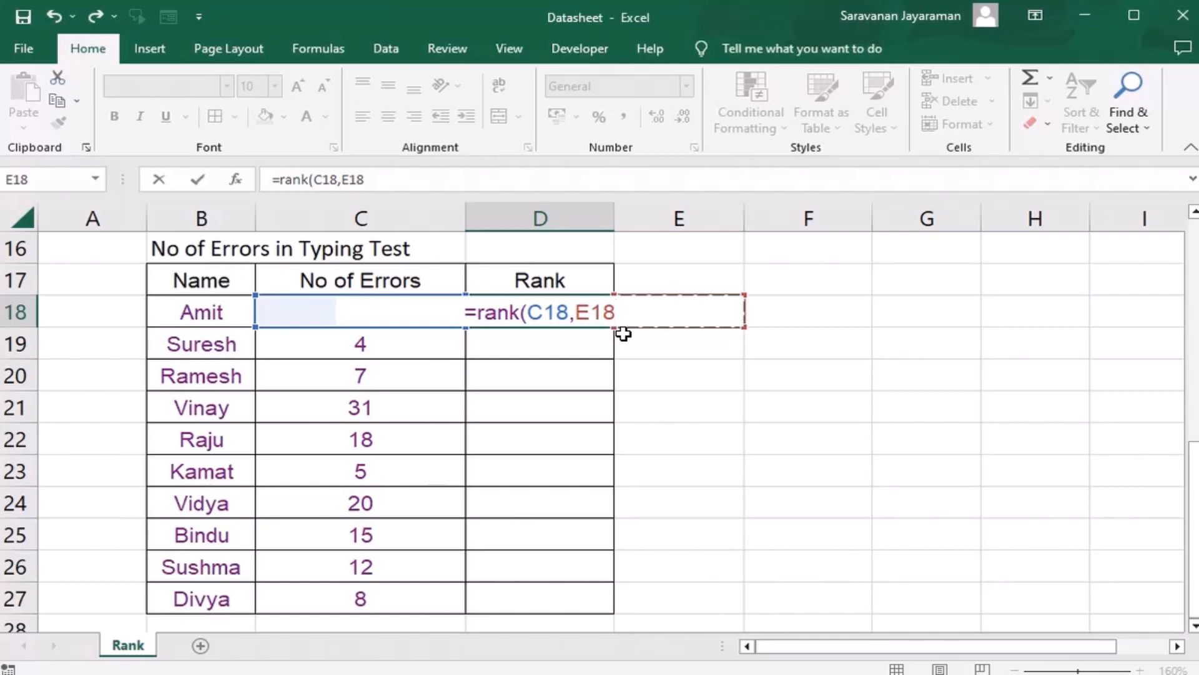
Step: Complete the D18 formula as =RANK(C18,$C$18:$C$27,1), using the absolute error range and ascending order
{"action": "left_click", "coordinate": [608, 352]}
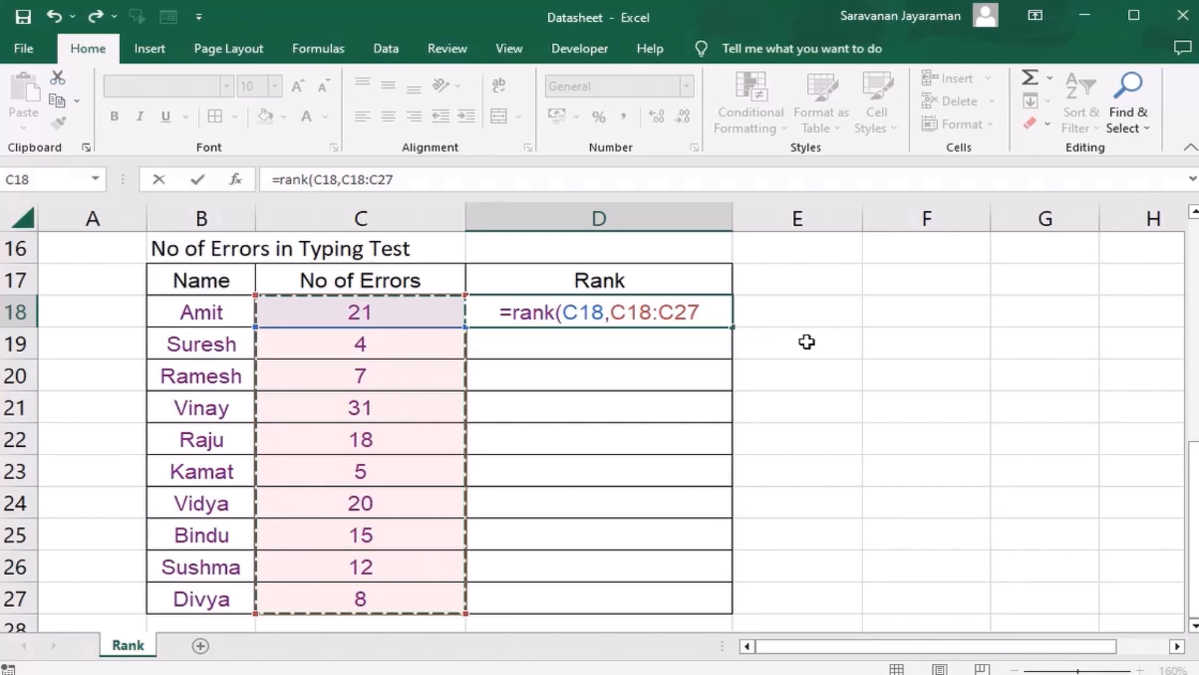
{"action": "key", "text": "F4"}
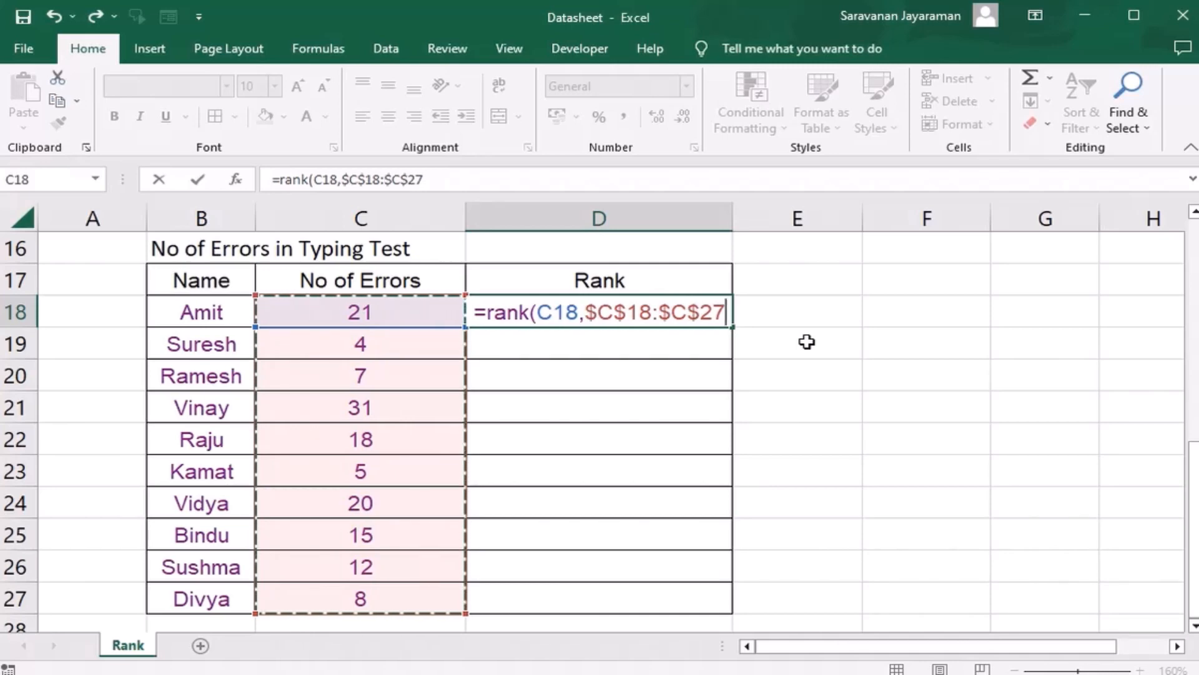
{"action": "type", "text": ","}
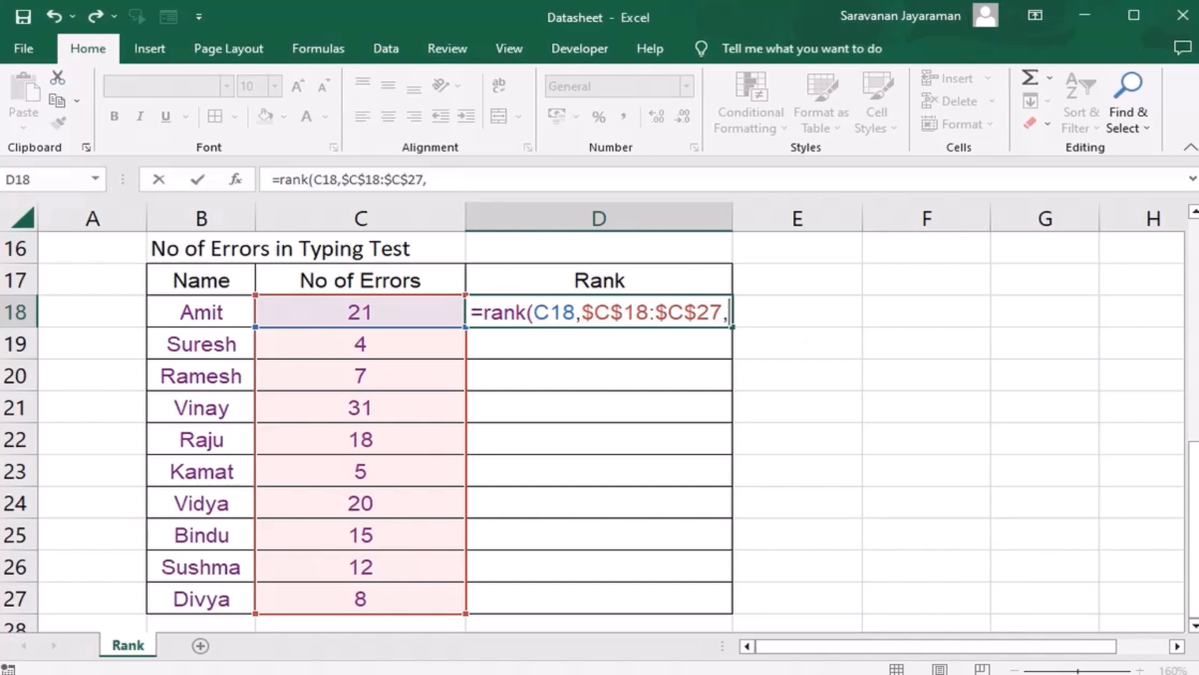
{"action": "type", "text": "1"}
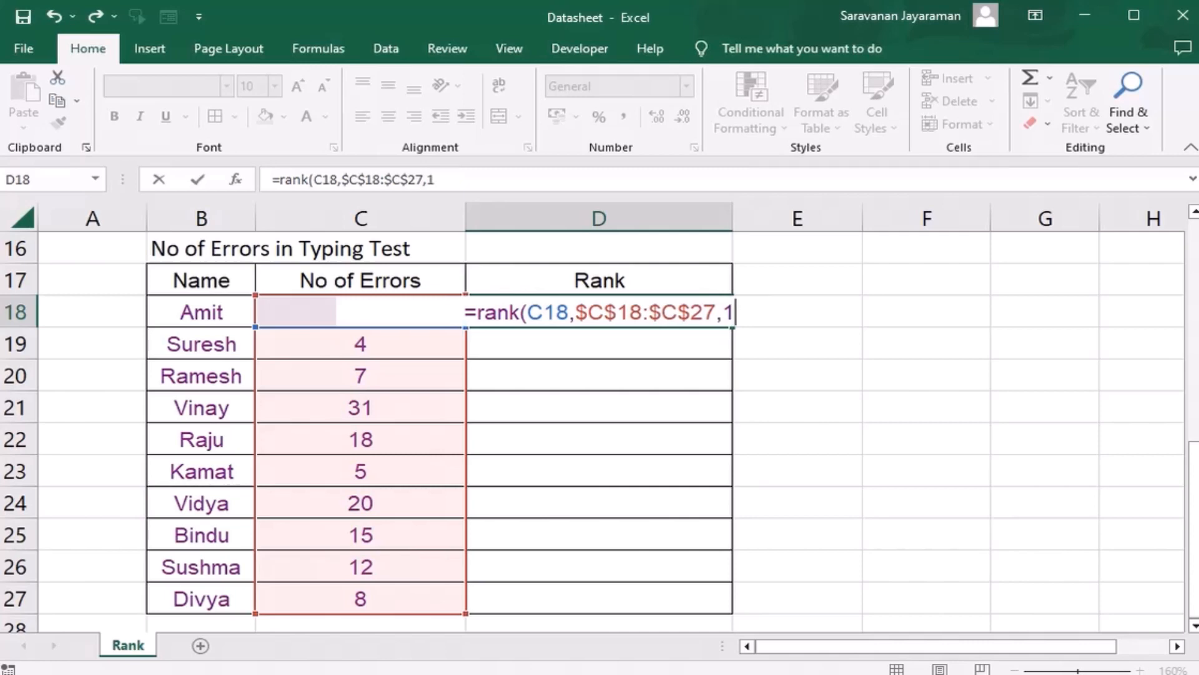
{"action": "type", "text": ")"}
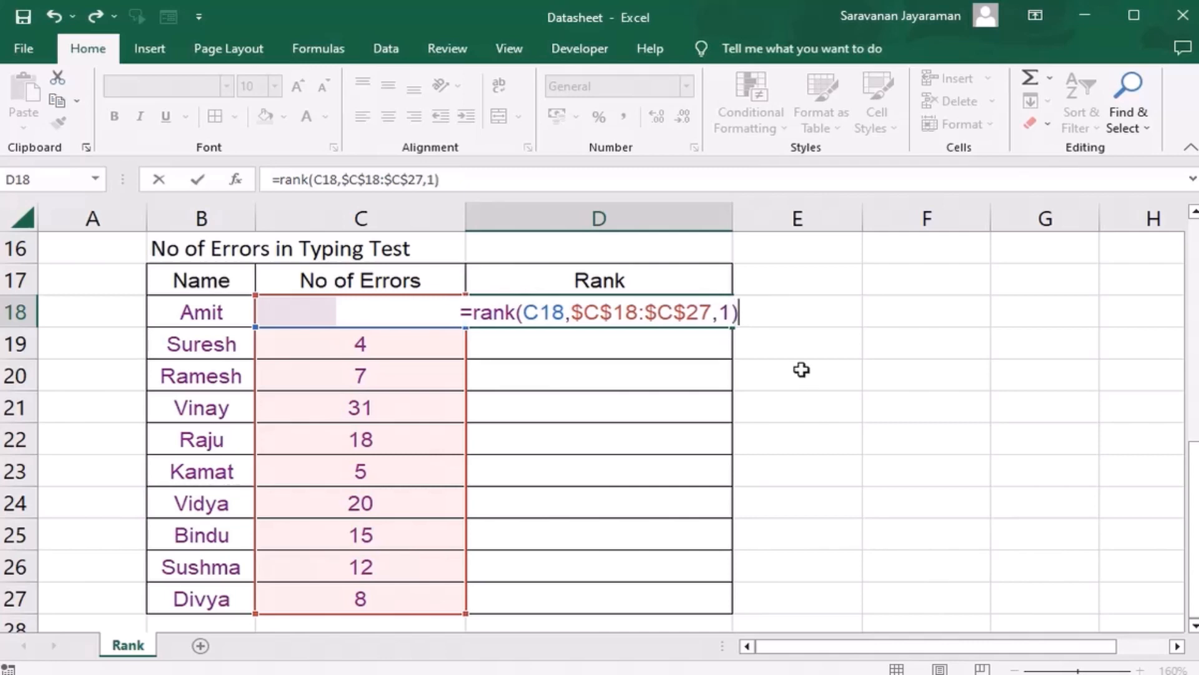
{"action": "key", "text": "Return"}
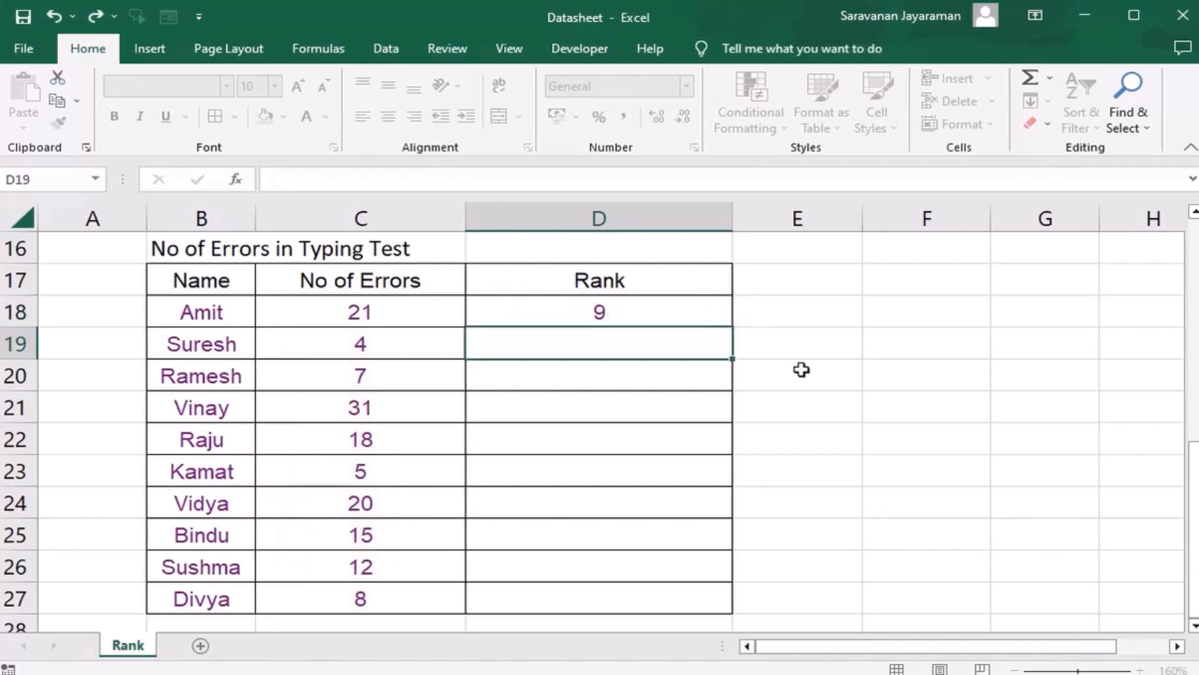
Step: Fill the ascending rank formula from D18 down through D27 and check the rank in D21
{"action": "key", "text": "Up"}
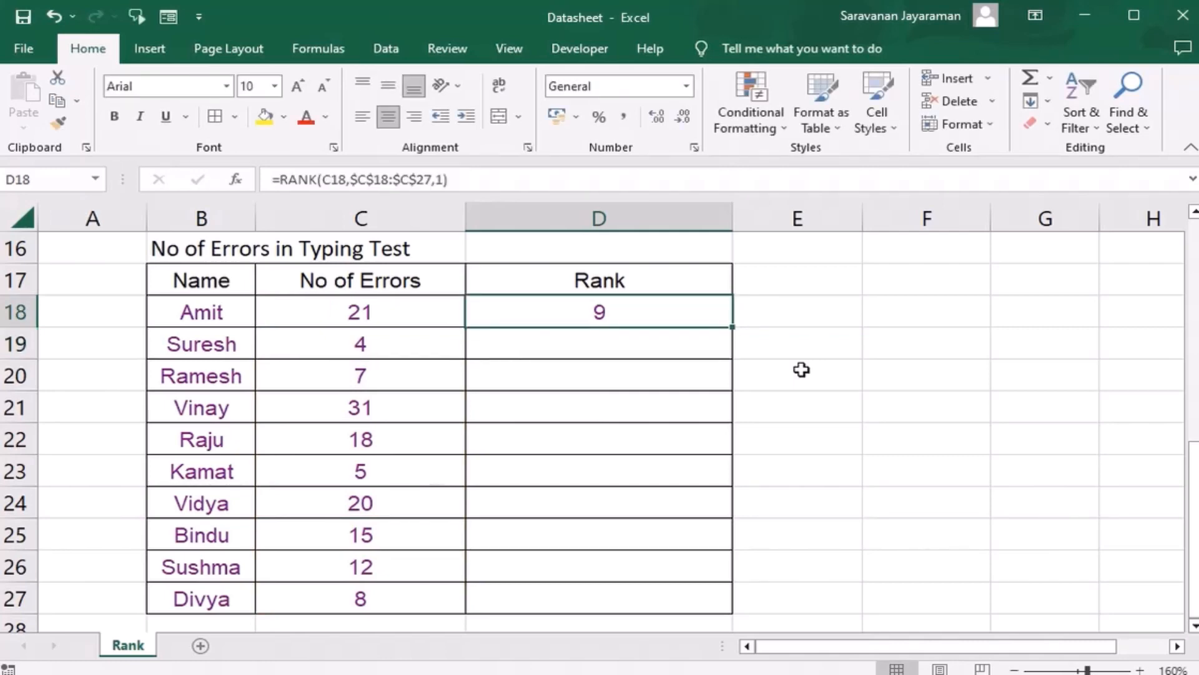
{"action": "key", "text": "shift+Down"}
{"action": "key", "text": "shift+Down"}
{"action": "key", "text": "shift+Down"}
{"action": "key", "text": "shift+Down"}
{"action": "key", "text": "shift+Down"}
{"action": "key", "text": "shift+Down"}
{"action": "key", "text": "shift+Down"}
{"action": "key", "text": "shift+Down"}
{"action": "key", "text": "shift+Down"}
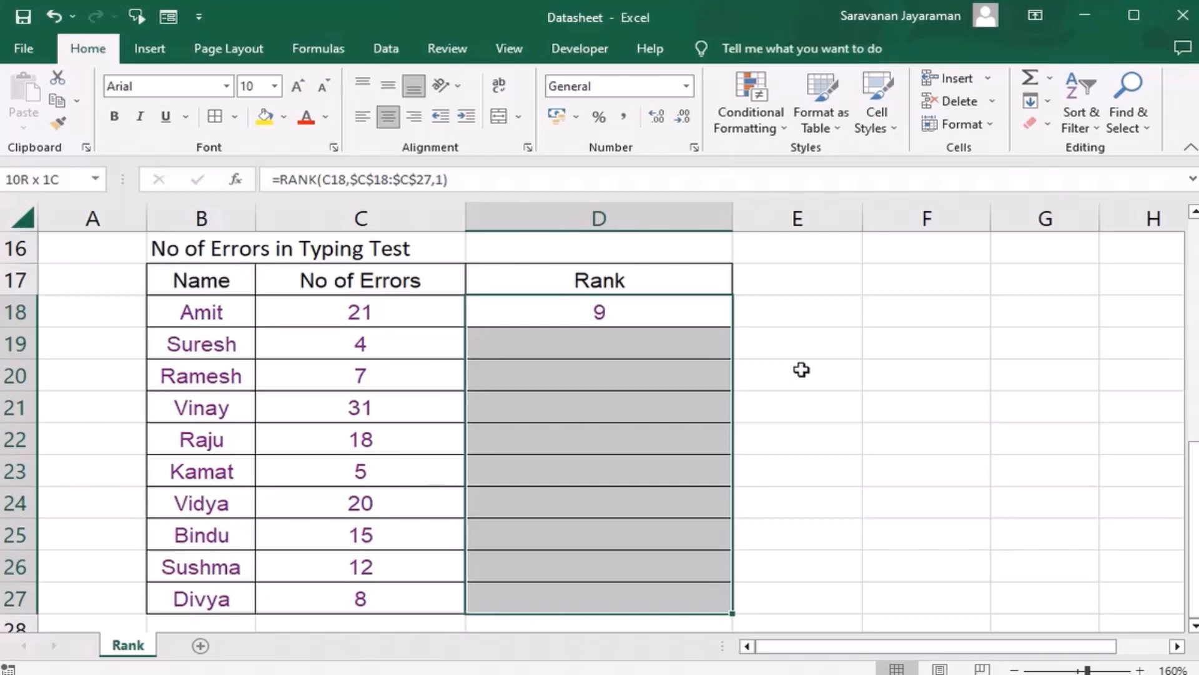
{"action": "key", "text": "ctrl+d"}
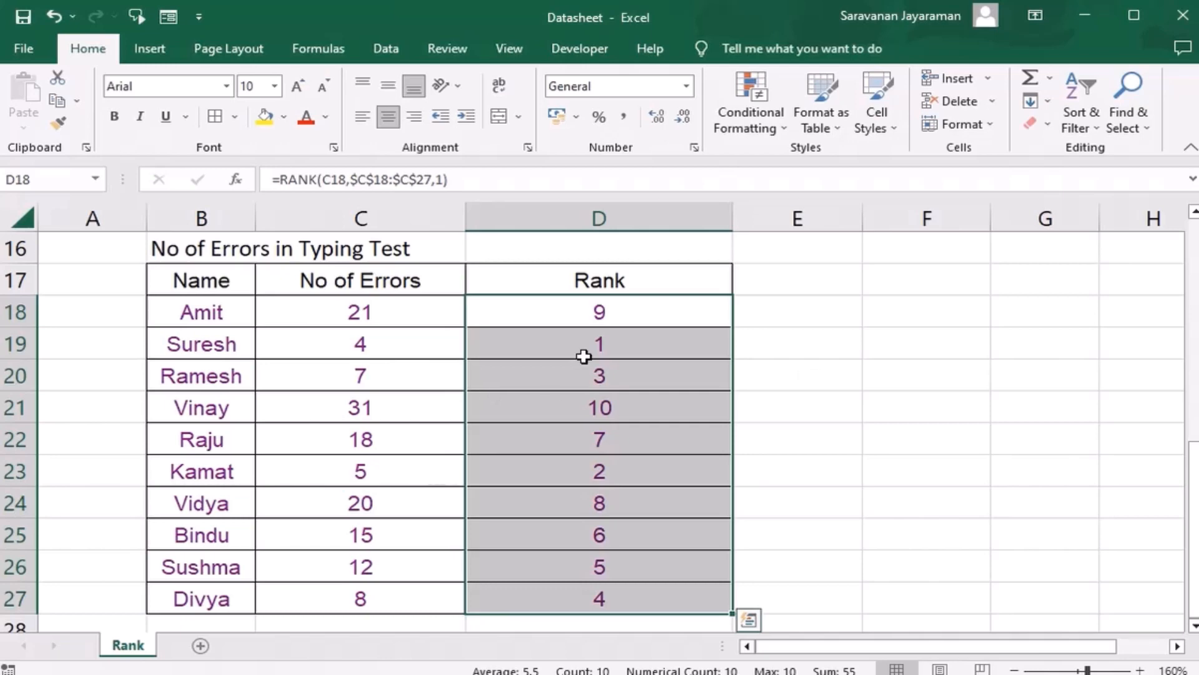
{"action": "left_click", "coordinate": [593, 408]}
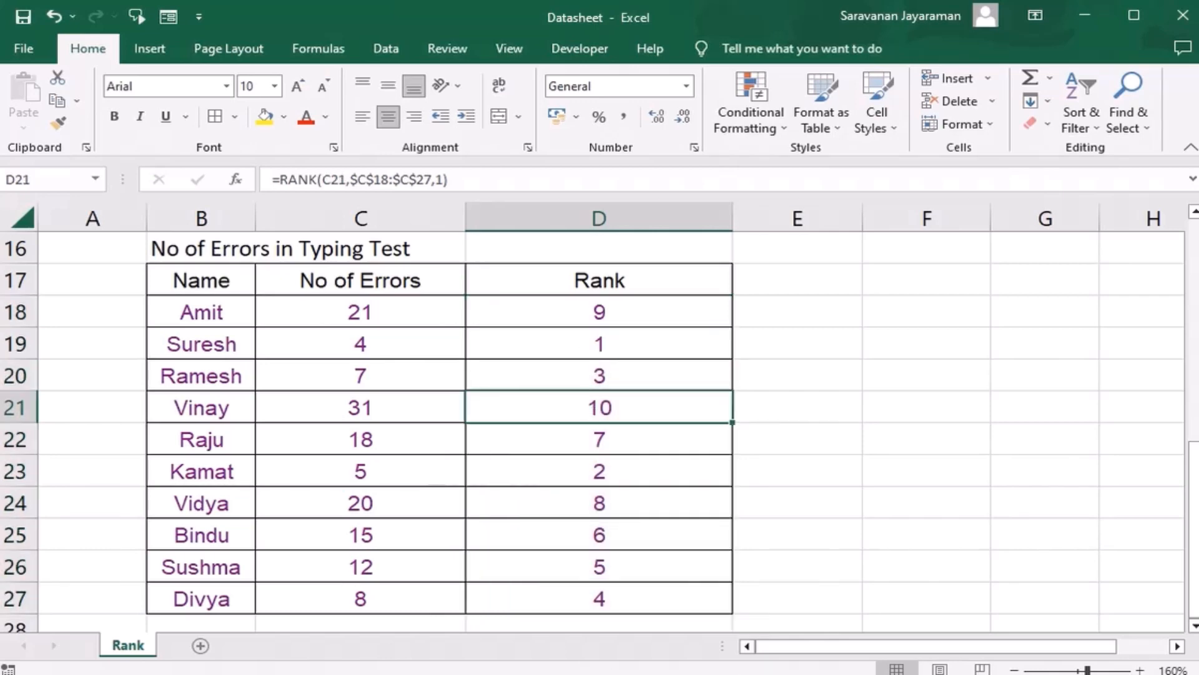